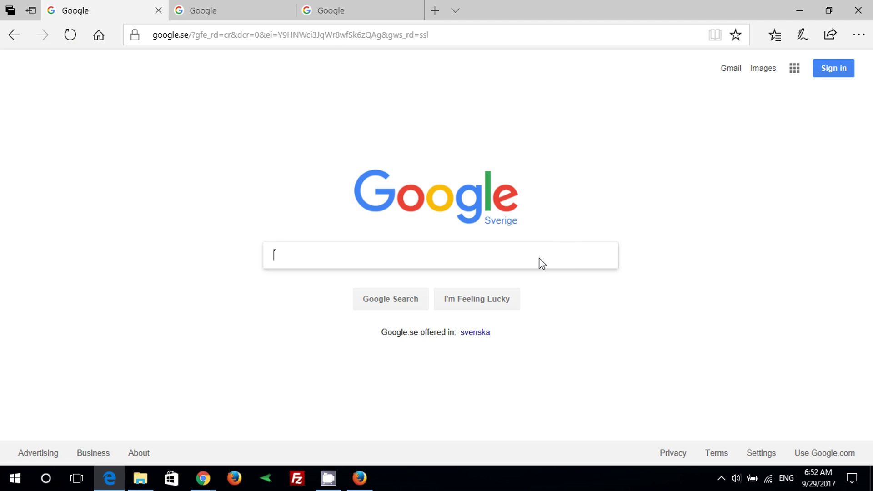
- Search Google for 'ssl for free' and open the SSL For Free result
type("ssl")
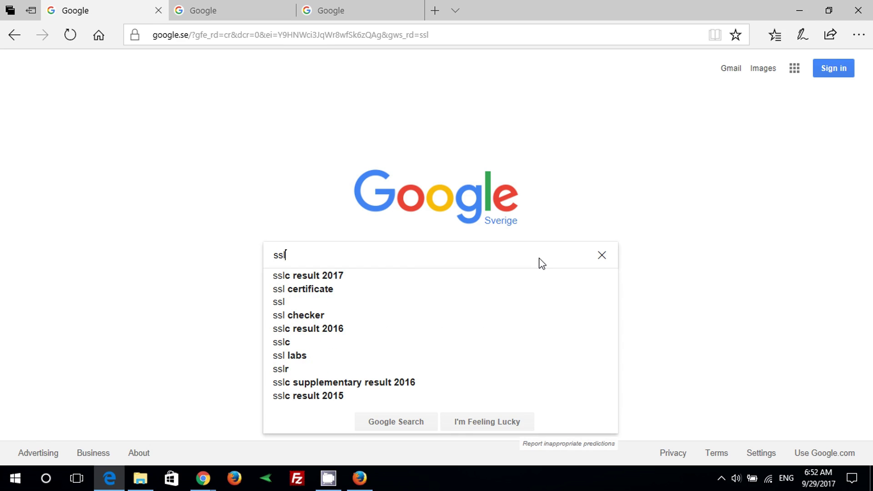
type(" for free")
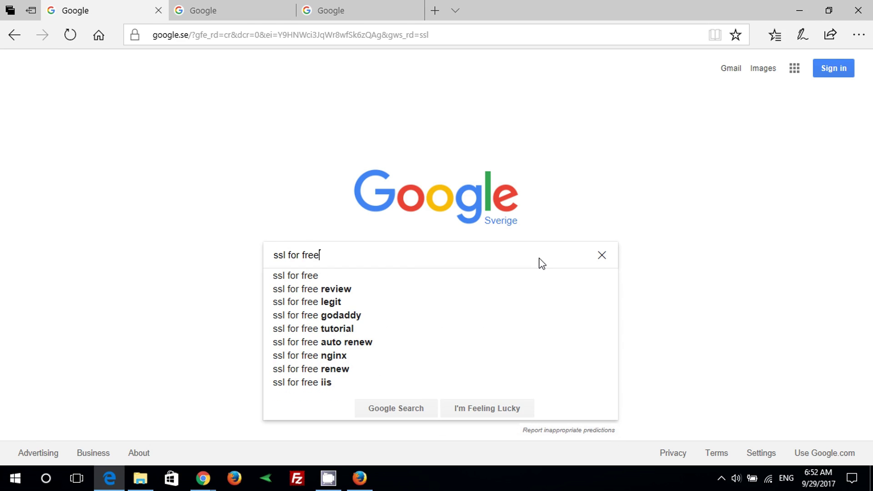
key("Return")
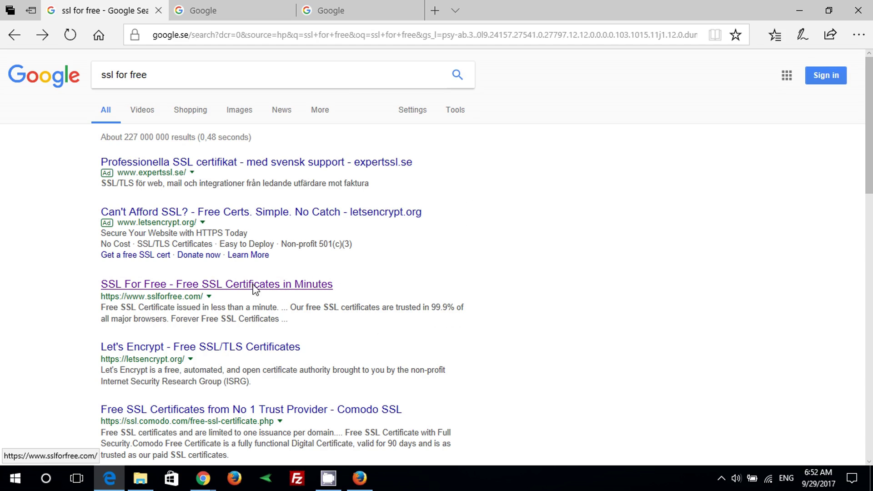
left_click(211, 288)
left_click(271, 291)
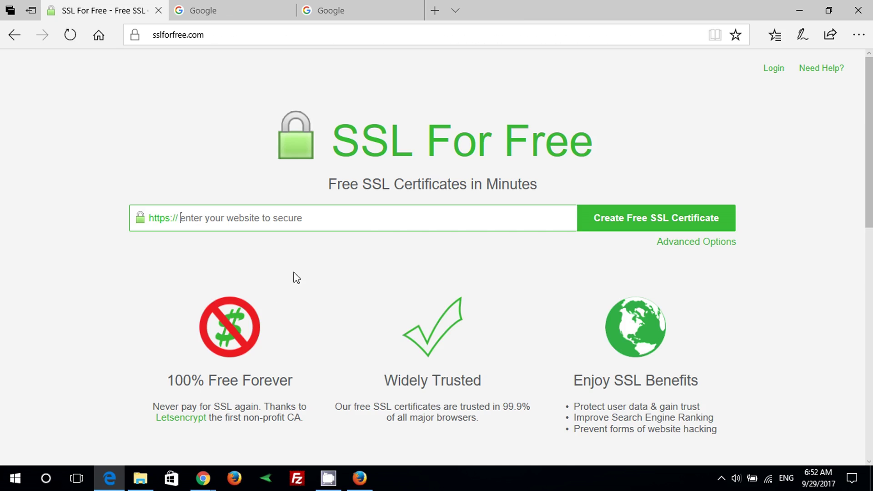
left_click(369, 226)
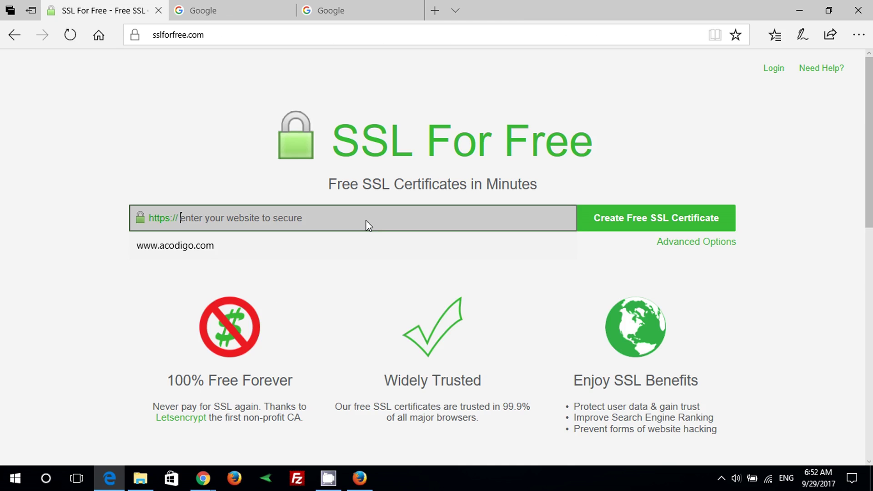
type("www.")
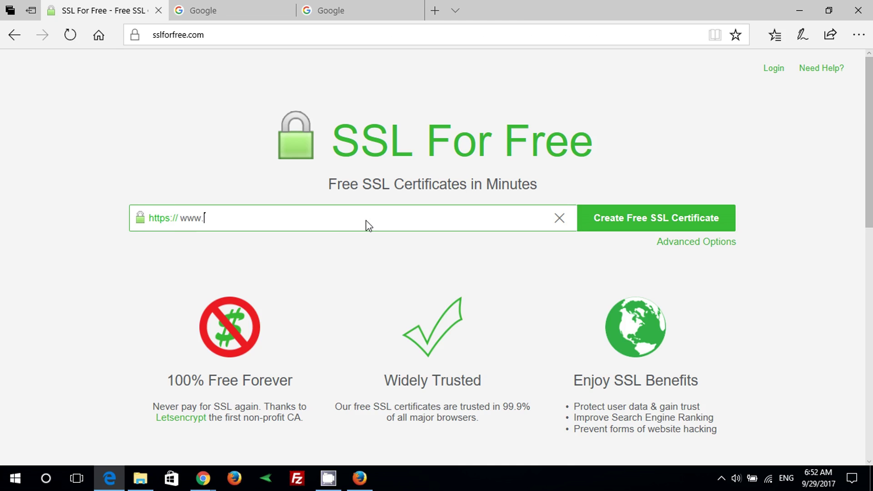
type("acodigo")
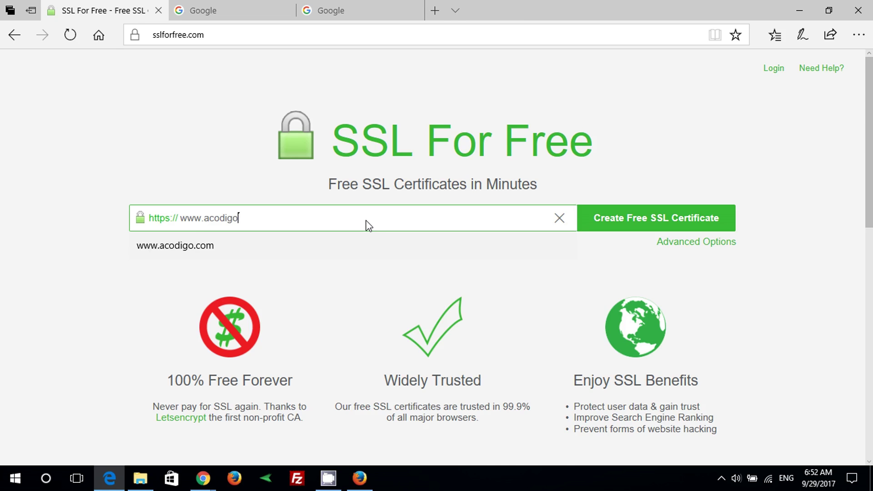
type(".com")
left_click(638, 253)
left_click(643, 222)
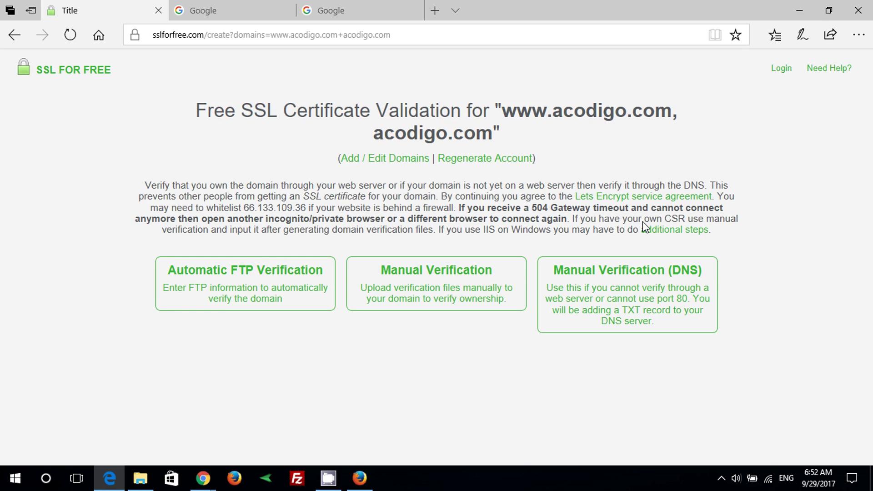
- Choose manual DNS verification and generate the _acme-challenge TXT records for acodigo.com
left_click(627, 293)
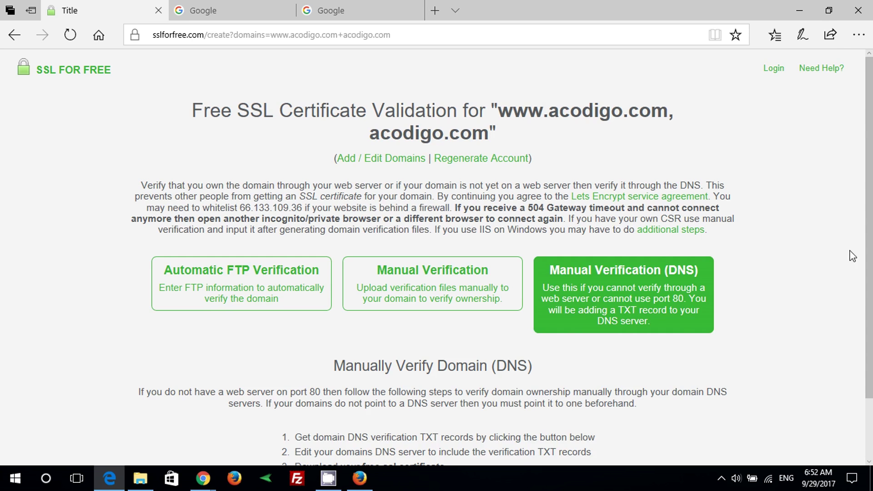
scroll(872, 286, "down", 2)
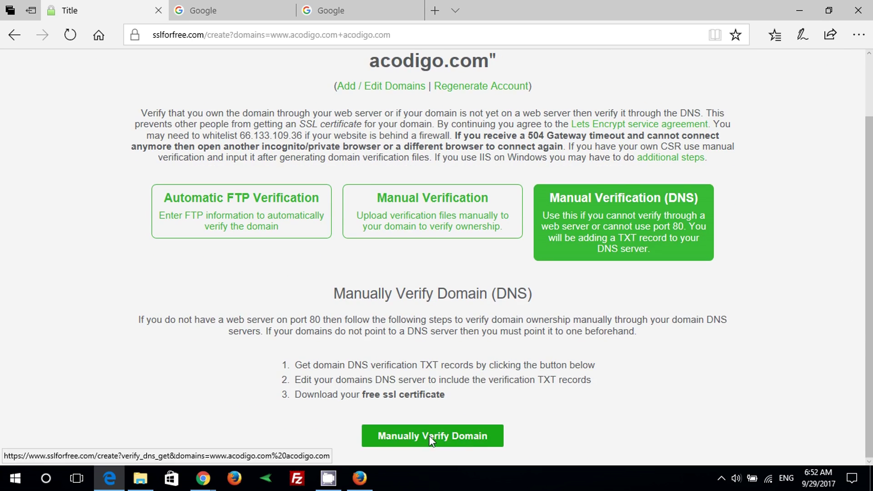
left_click(487, 437)
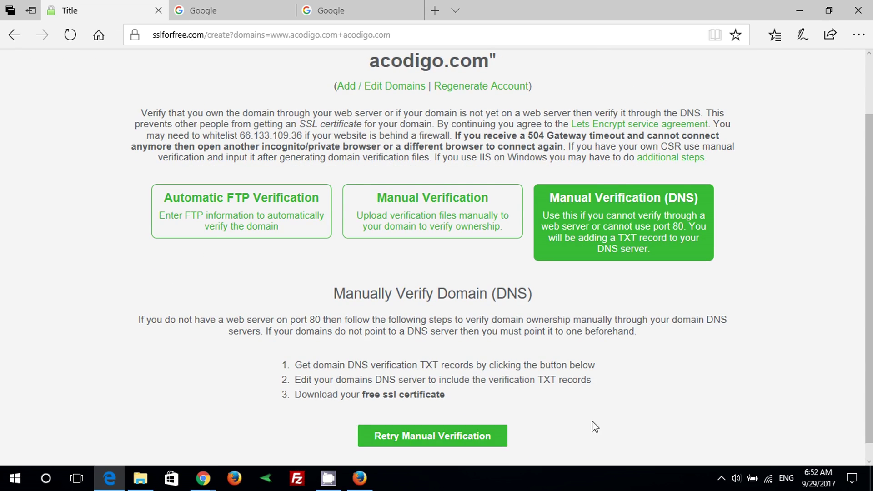
scroll(665, 354, "down", 6)
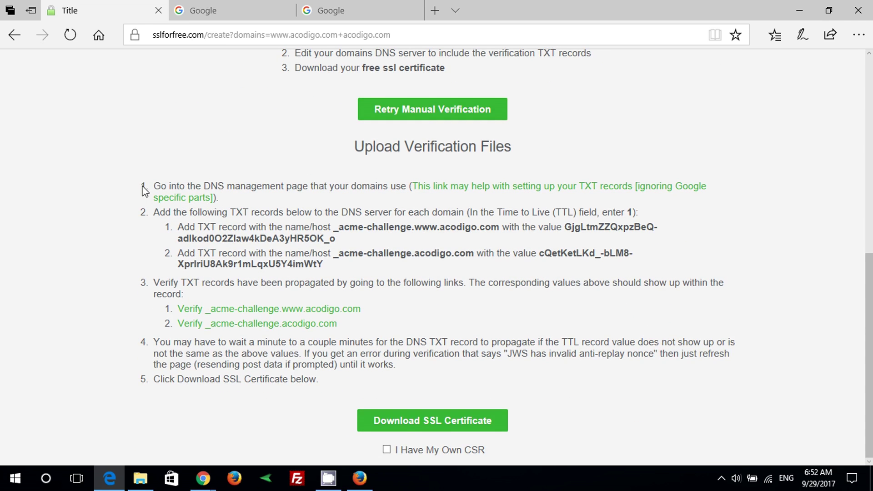
left_click(267, 8)
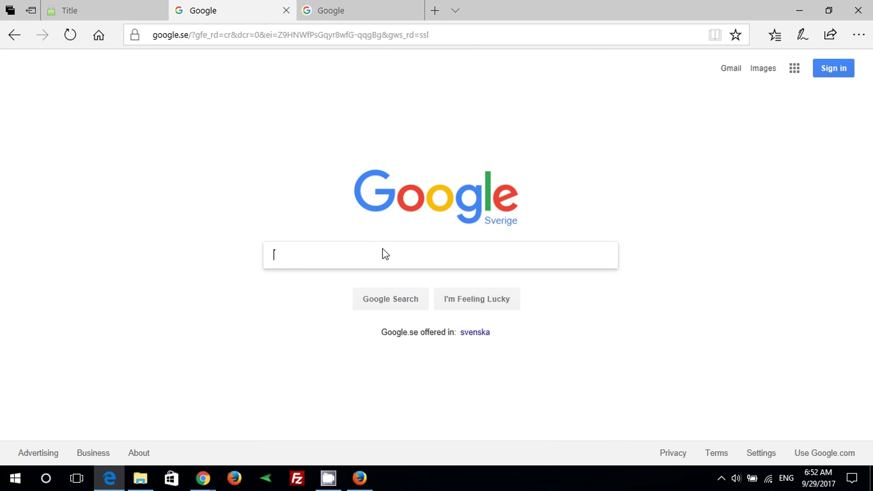
- Search for godaddy, open godaddy.com, and go to My Products listing acodigo.com and godkant.com
type("godadd")
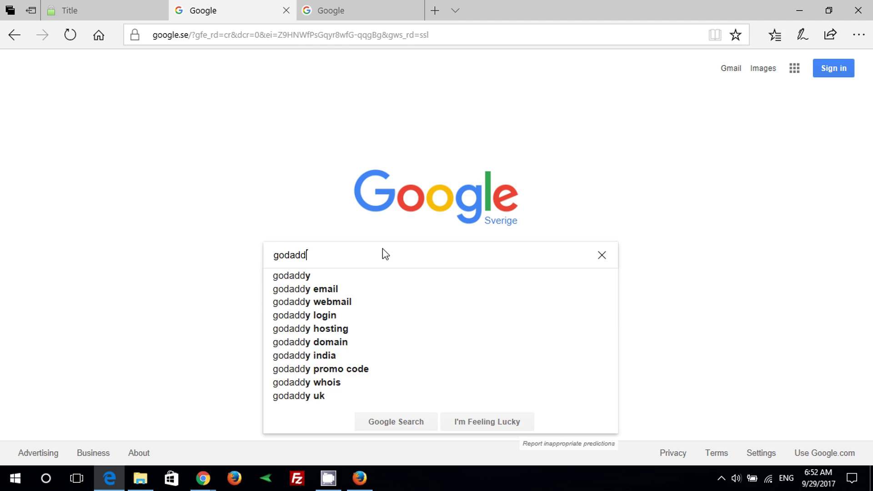
type("y")
key("Return")
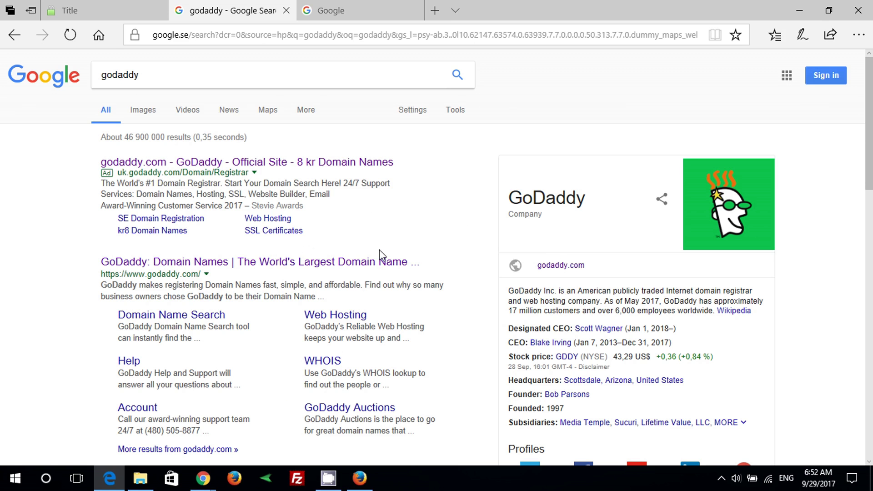
left_click(256, 266)
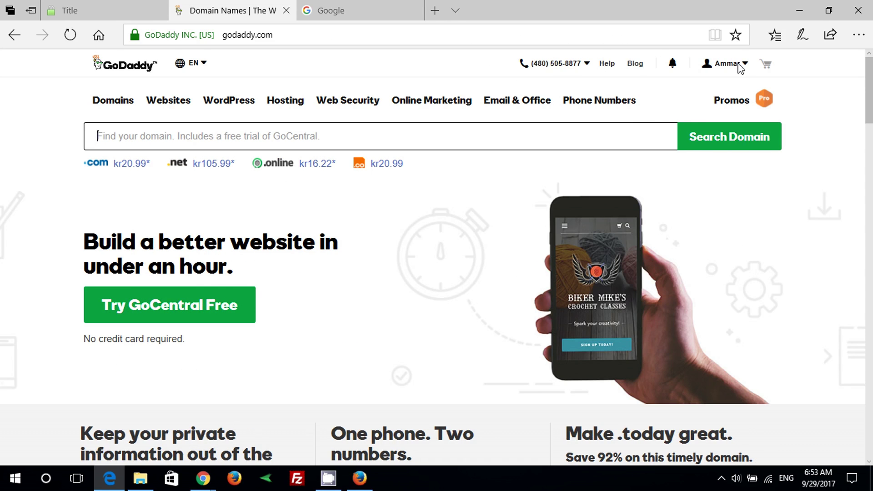
left_click(739, 65)
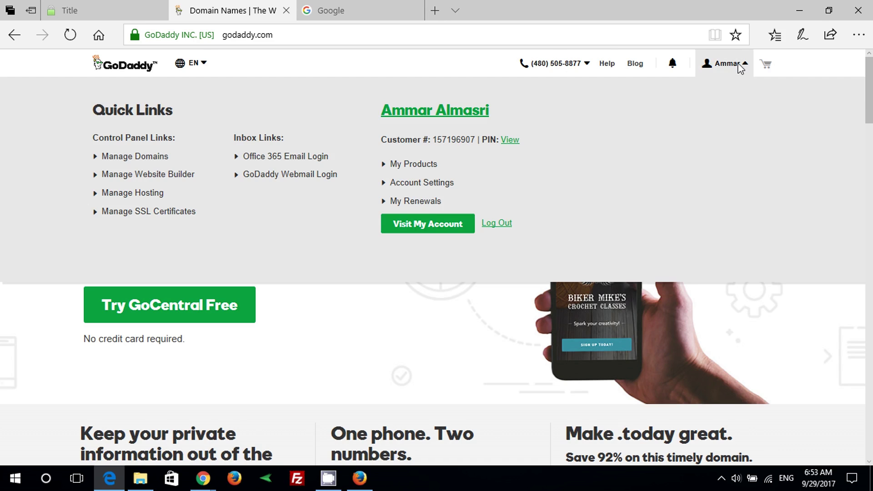
left_click(414, 164)
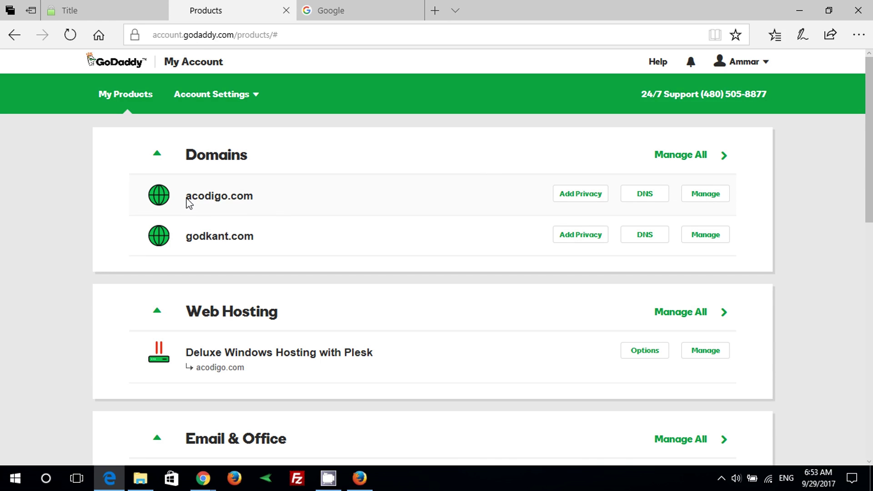
- Open acodigo.com's DNS records and compare its _acme-challenge TXT entries with SSL For Free's instructions
left_click_drag(186, 199, 260, 201)
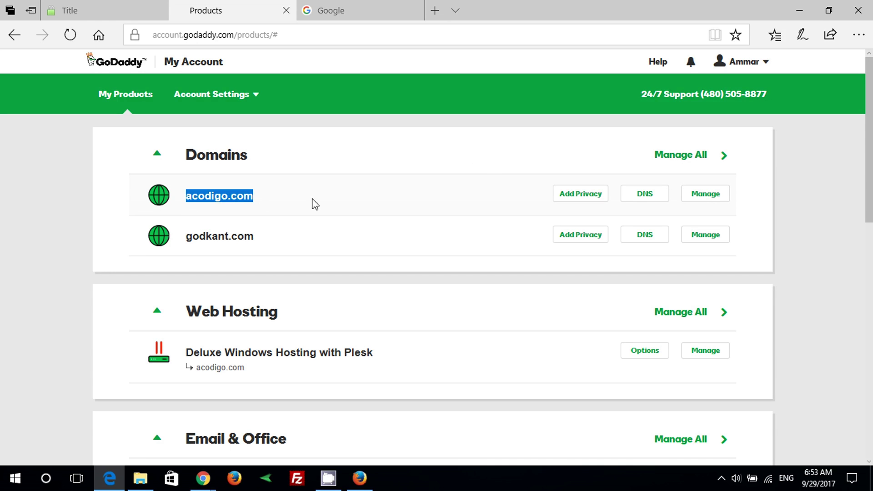
left_click(663, 198)
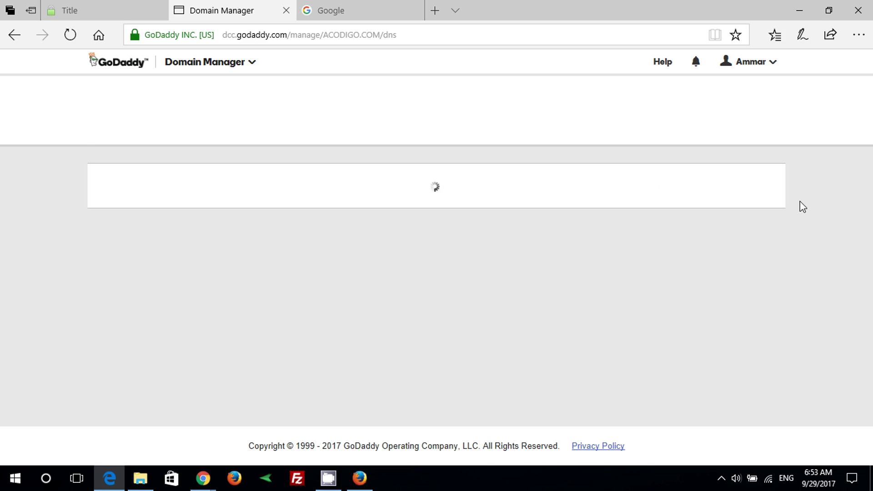
scroll(805, 221, "down", 4)
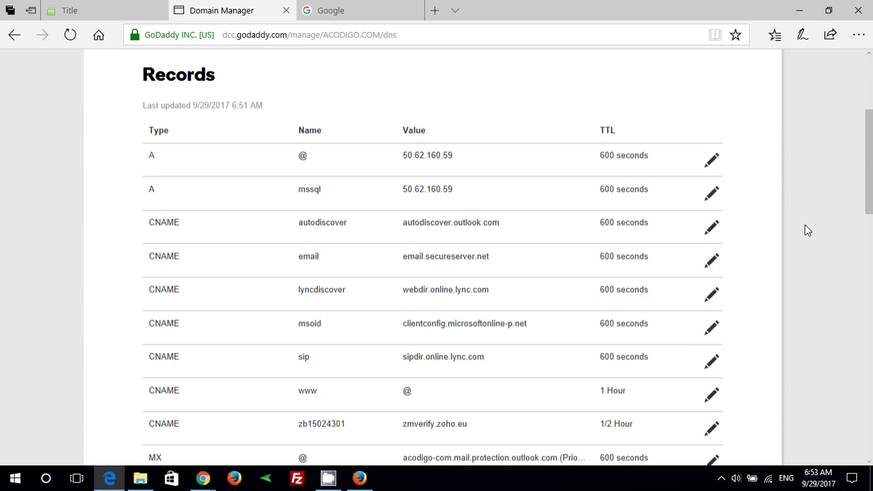
scroll(805, 225, "down", 7)
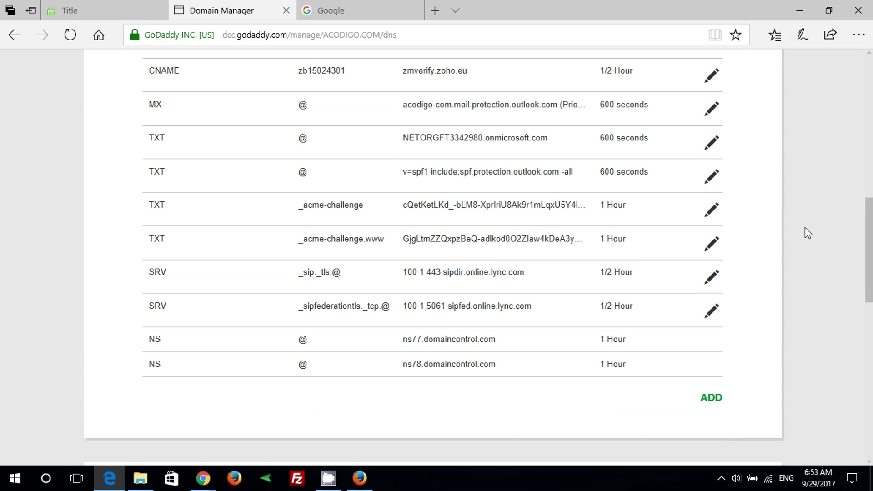
left_click(124, 14)
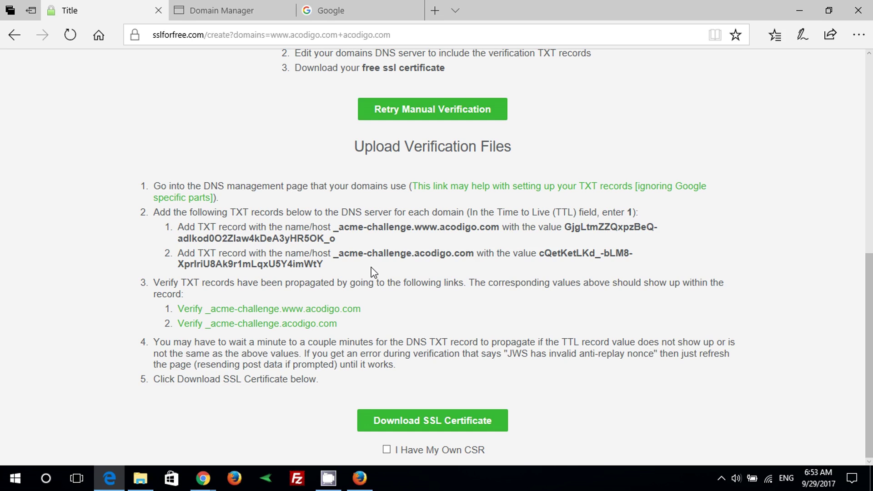
left_click(227, 14)
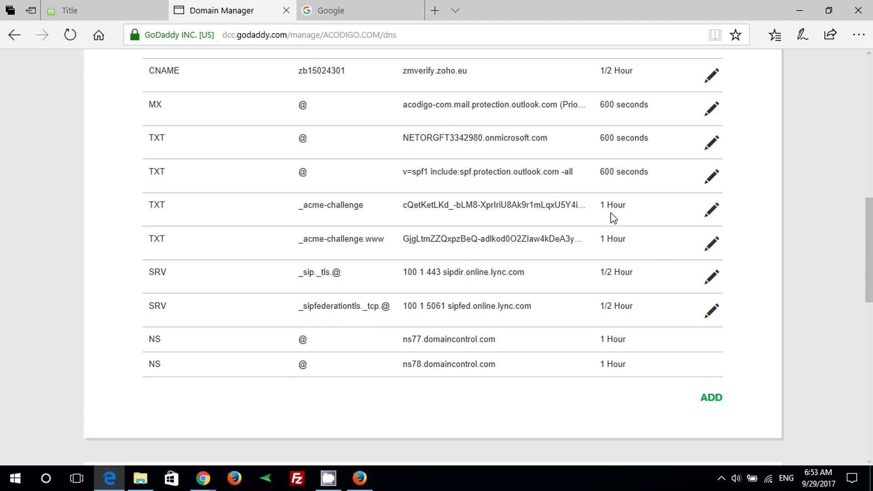
- Start adding a new TXT record in acodigo.com's GoDaddy DNS records
left_click(712, 399)
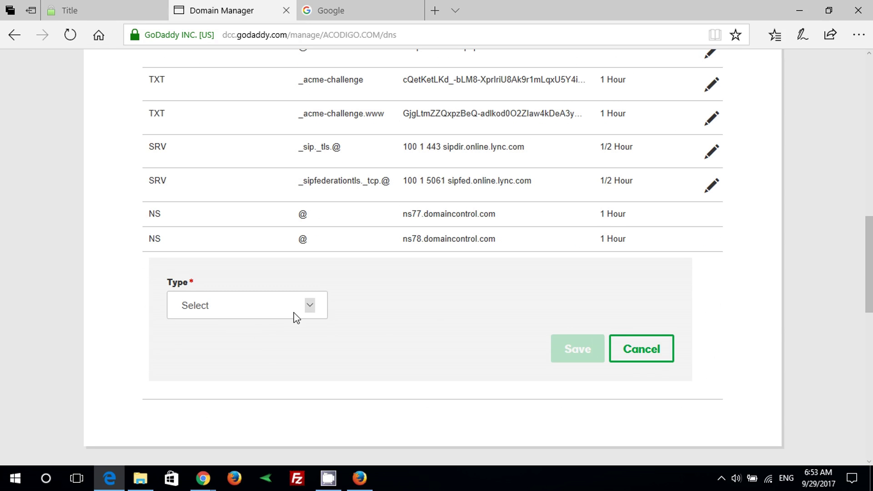
left_click(309, 306)
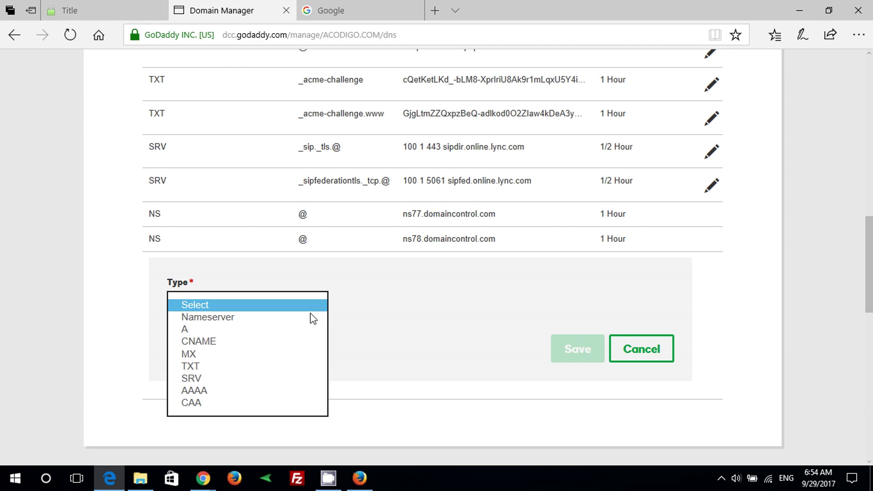
left_click(327, 367)
scroll(391, 362, "down", 1)
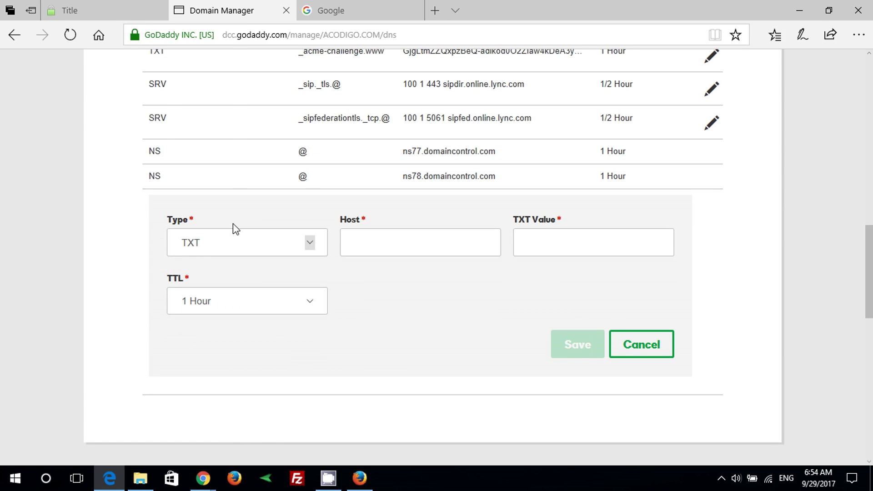
left_click(106, 15)
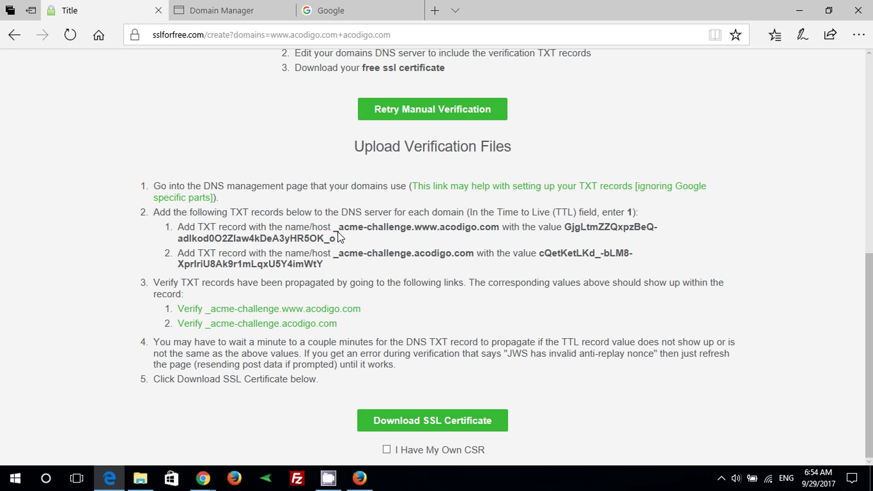
left_click_drag(335, 229, 500, 232)
right_click(491, 233)
left_click(514, 290)
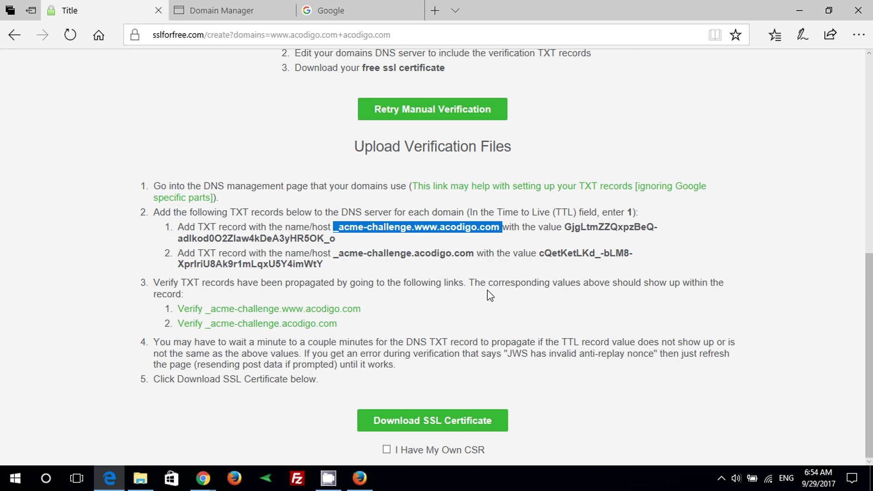
left_click(219, 15)
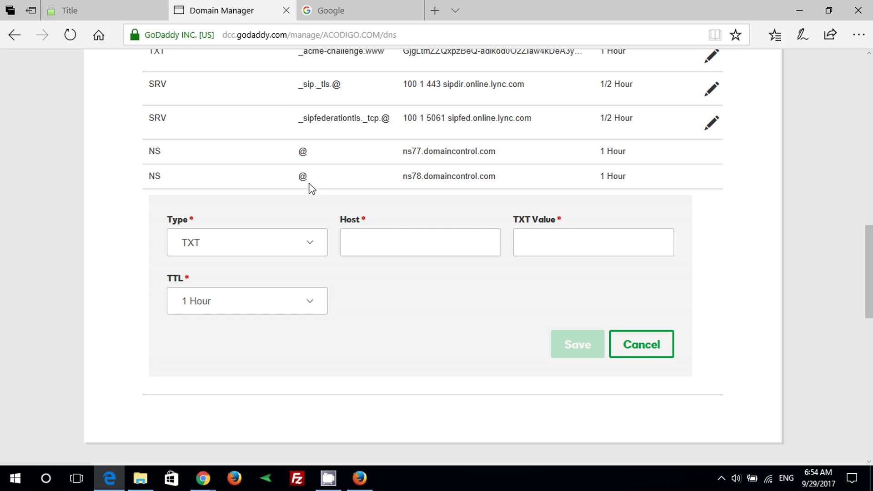
left_click(379, 244)
right_click(380, 242)
left_click(402, 275)
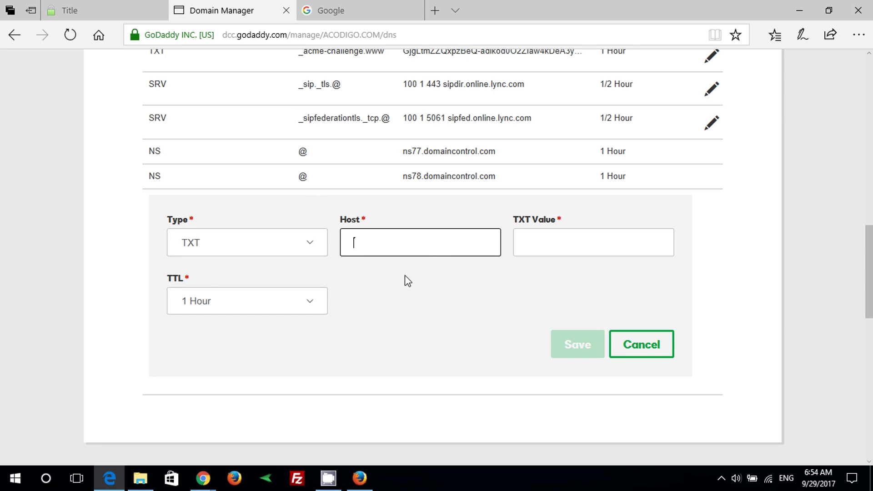
left_click(412, 337)
- Copy the www TXT value from SSL For Free into the record's TXT Value field
left_click(115, 8)
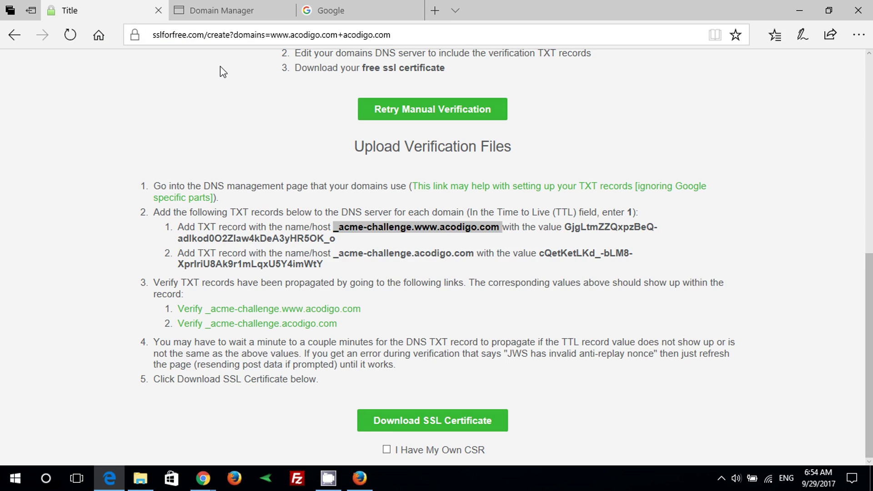
left_click_drag(565, 227, 328, 240)
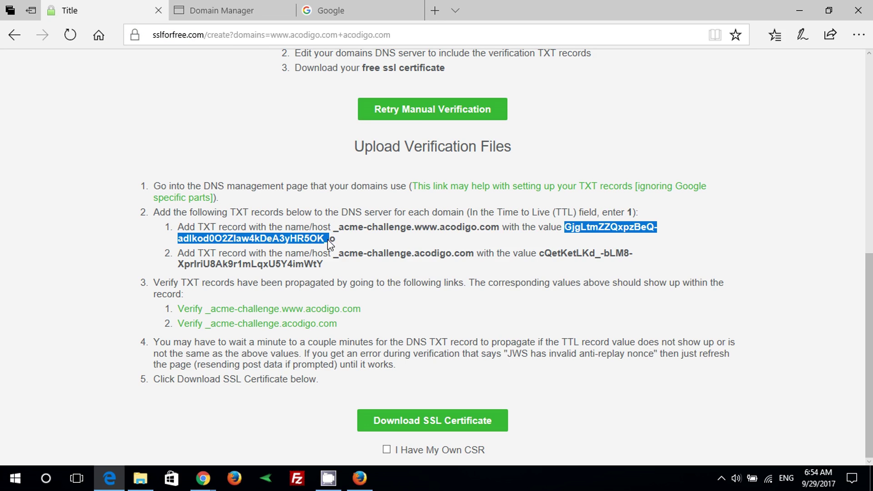
left_click(567, 230)
double_click(568, 230)
right_click(318, 240)
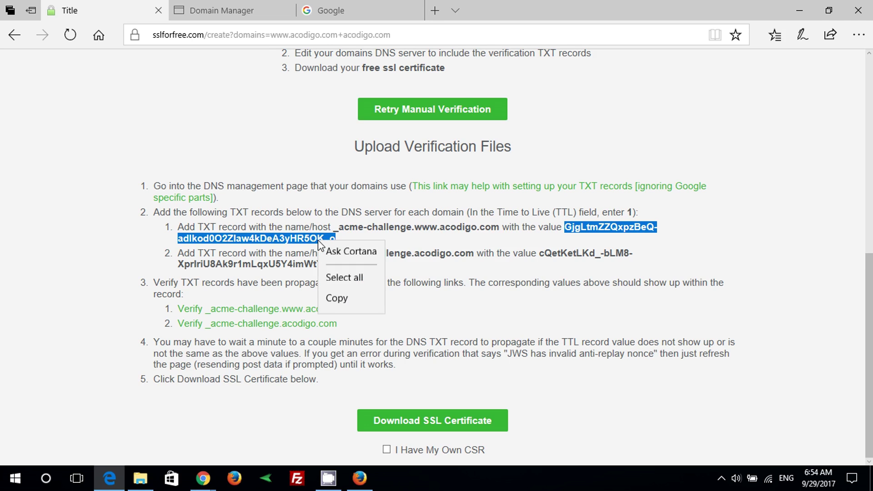
left_click(348, 298)
left_click(221, 10)
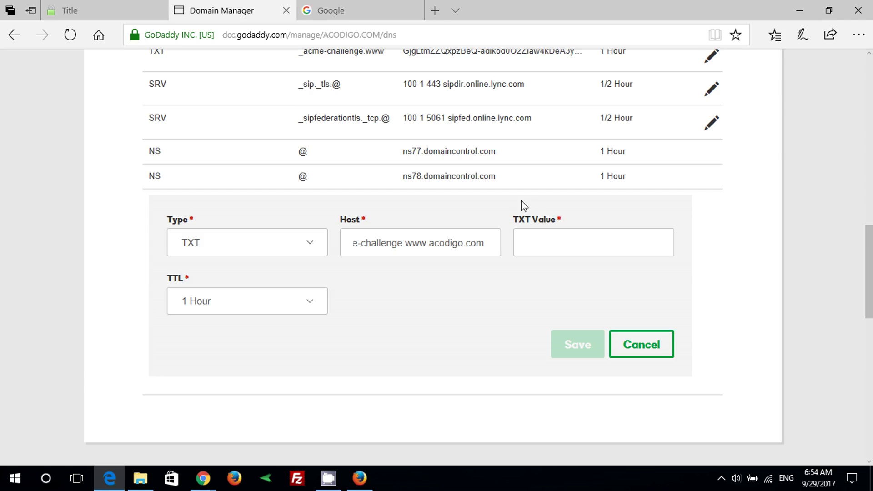
left_click(580, 241)
right_click(583, 242)
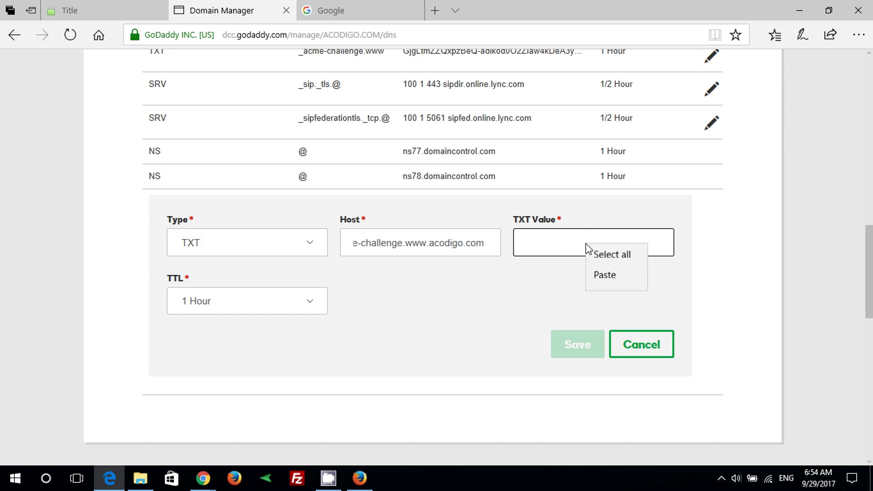
left_click(600, 276)
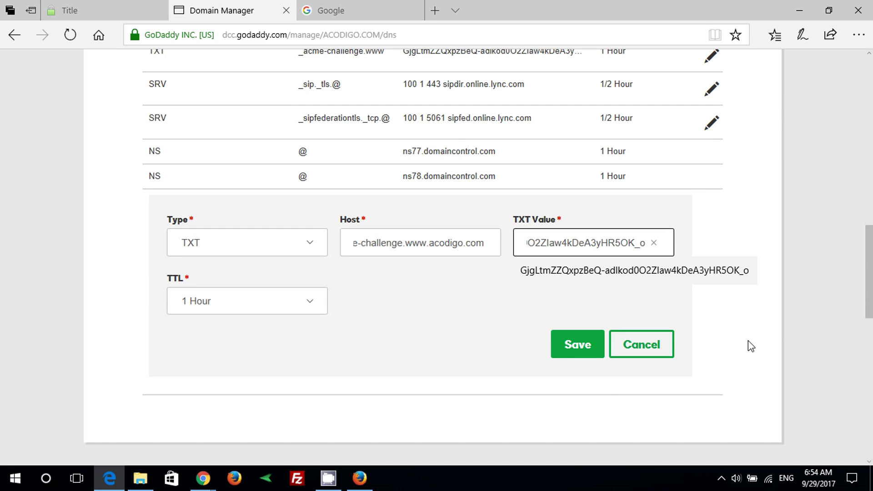
- Cancel the duplicate record, since both _acme-challenge TXT records already exist at 1 Hour
scroll(775, 319, "up", 1)
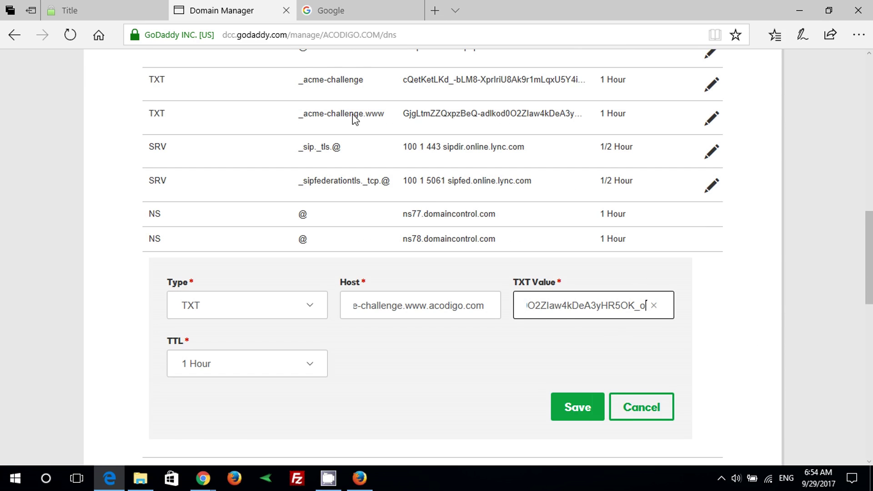
left_click(663, 413)
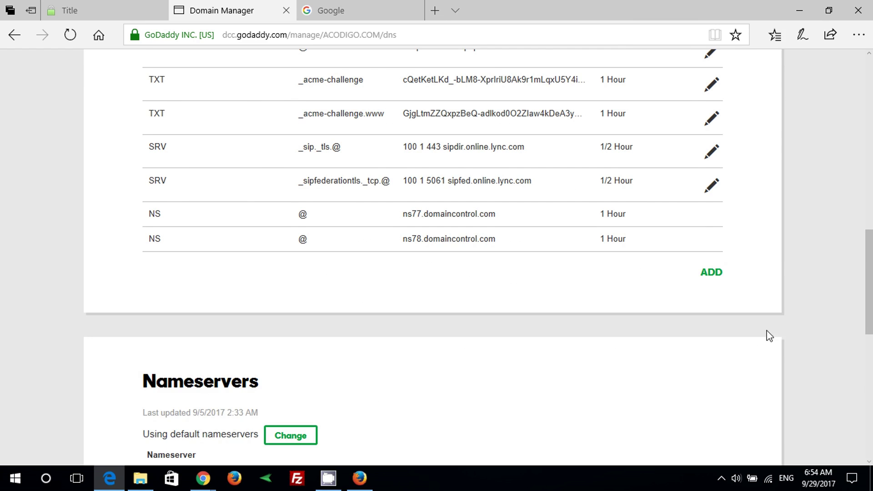
scroll(770, 331, "up", 4)
scroll(771, 330, "up", 7)
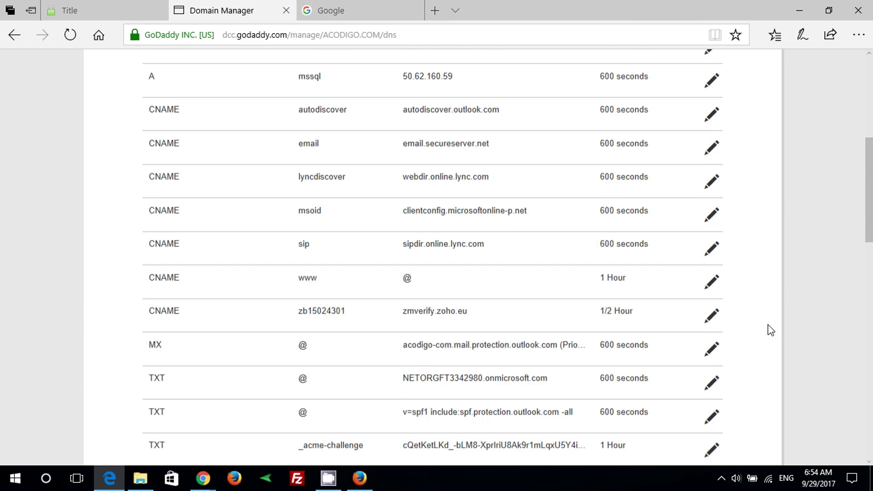
scroll(851, 298, "up", 1)
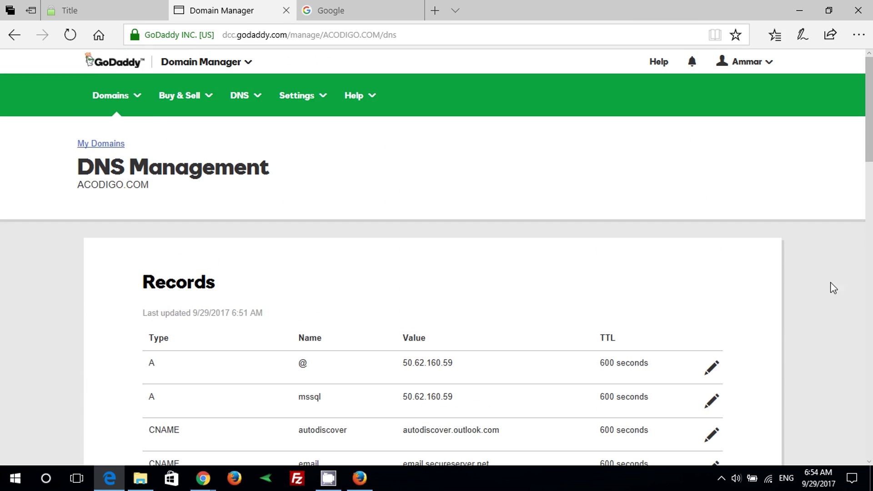
left_click(64, 18)
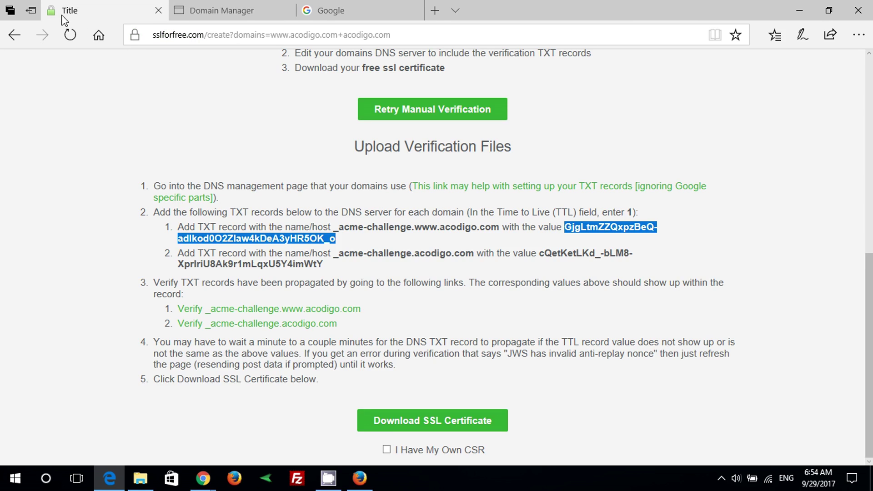
left_click(95, 248)
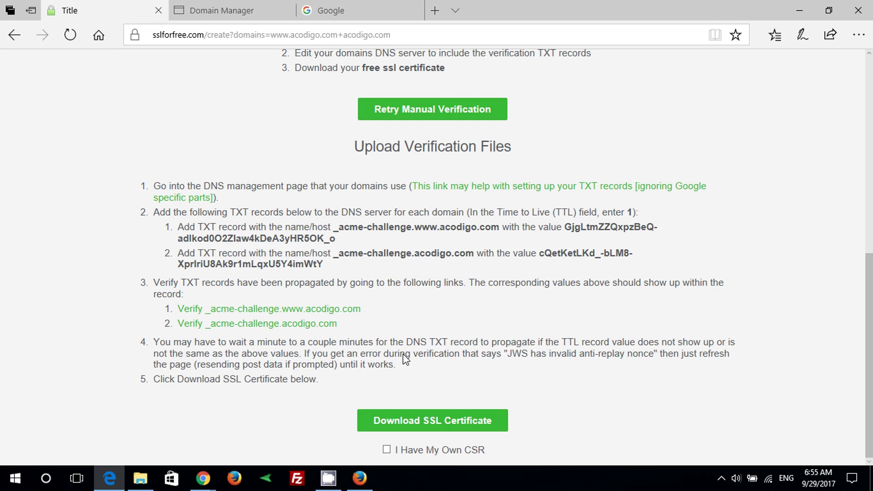
scroll(397, 337, "up", 1)
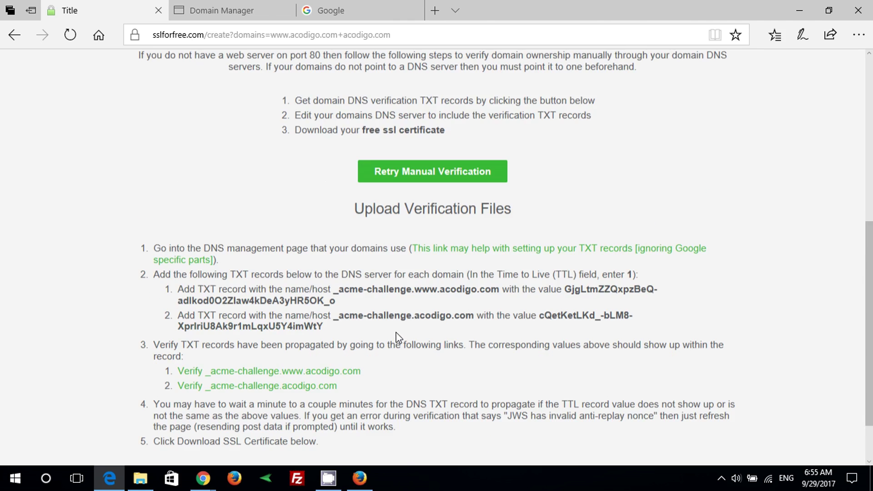
scroll(431, 361, "down", 1)
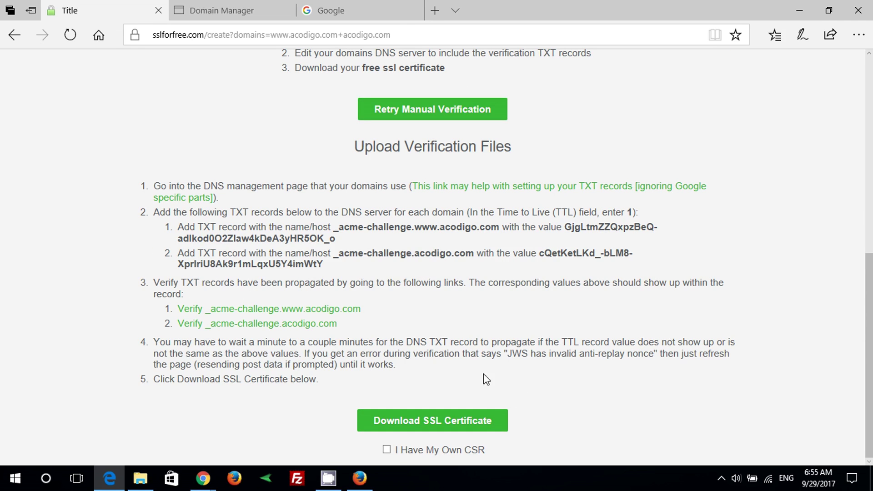
left_click(343, 15)
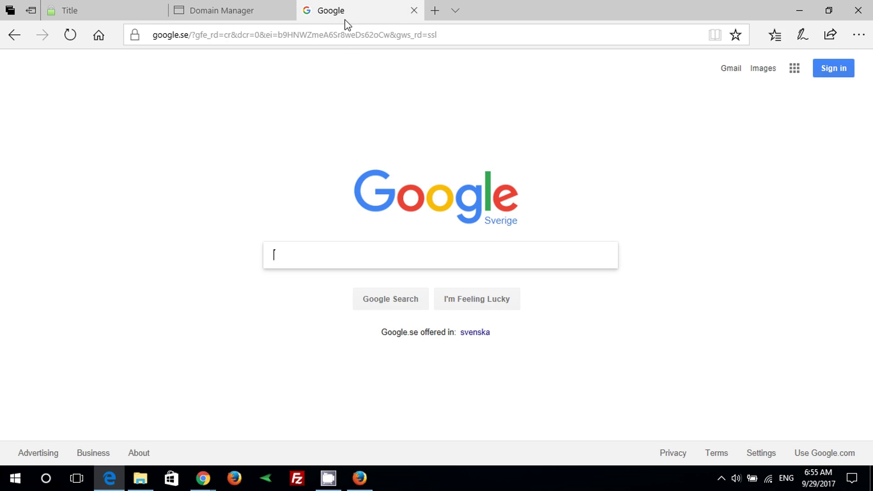
left_click(347, 41)
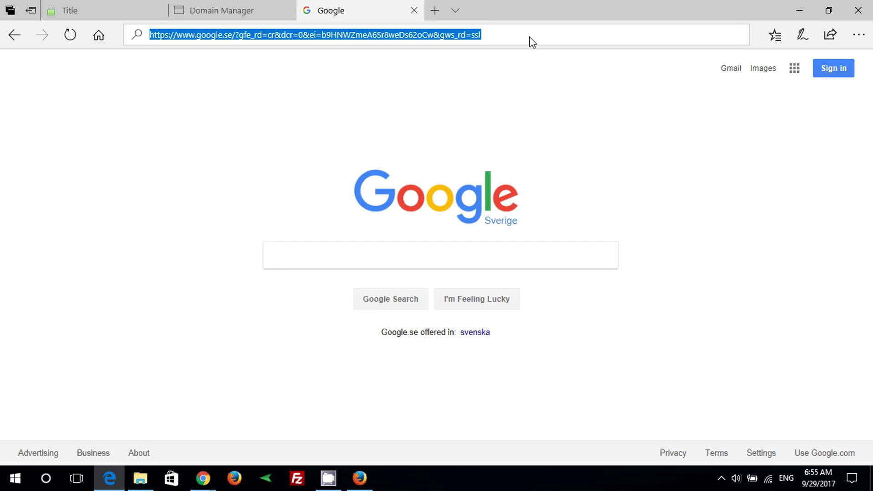
type("htt")
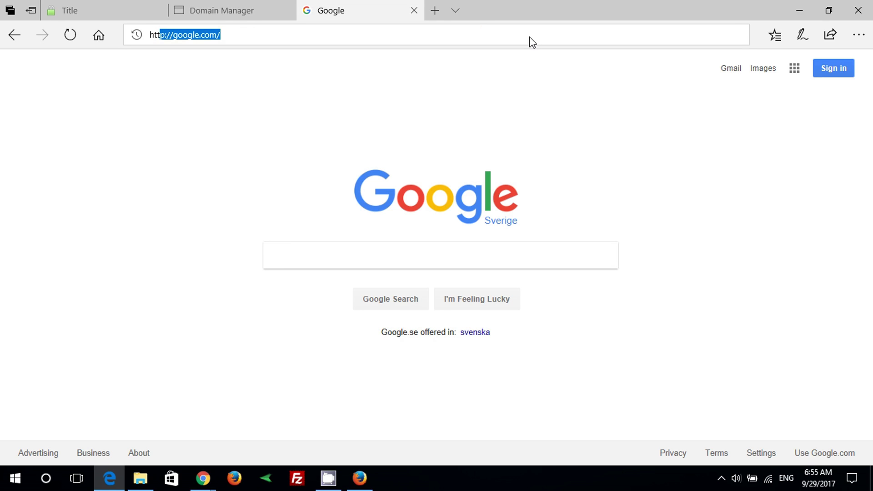
type("ps://")
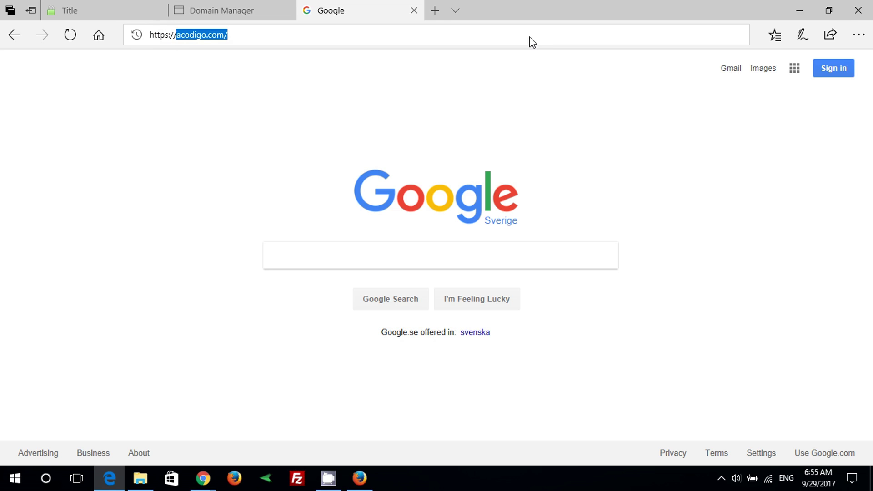
type("www")
type(".acod")
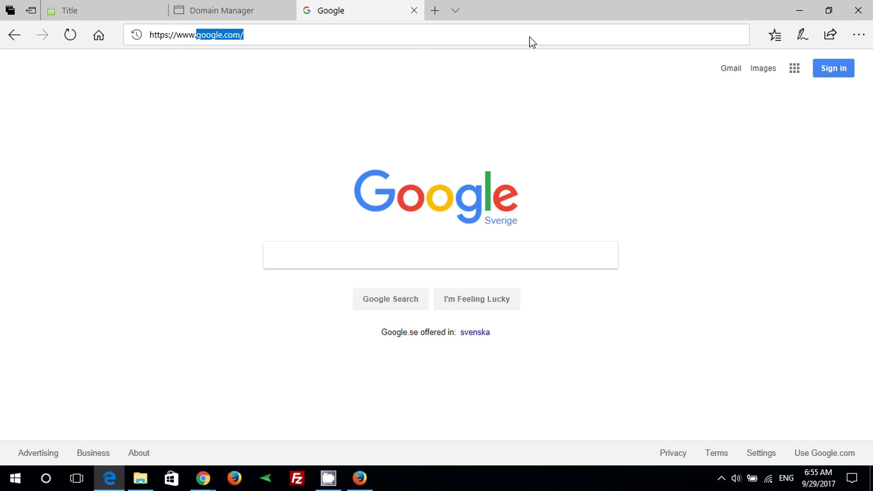
type("igo")
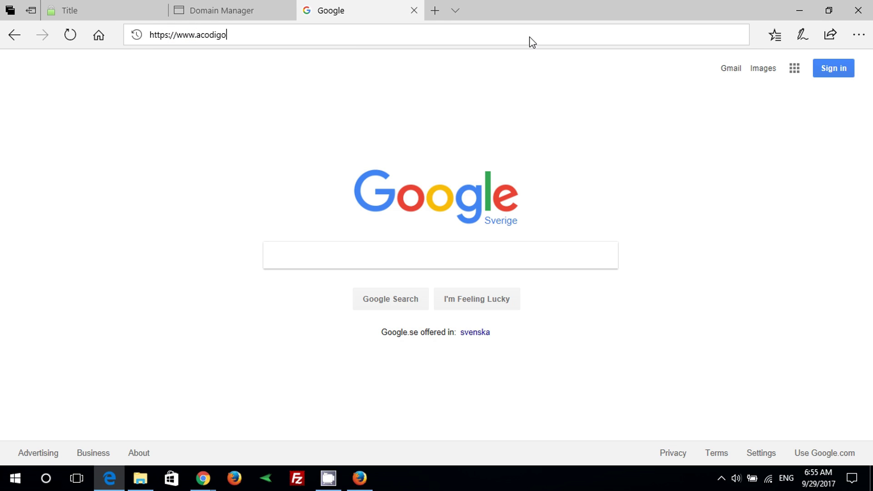
type(".com")
key("Return")
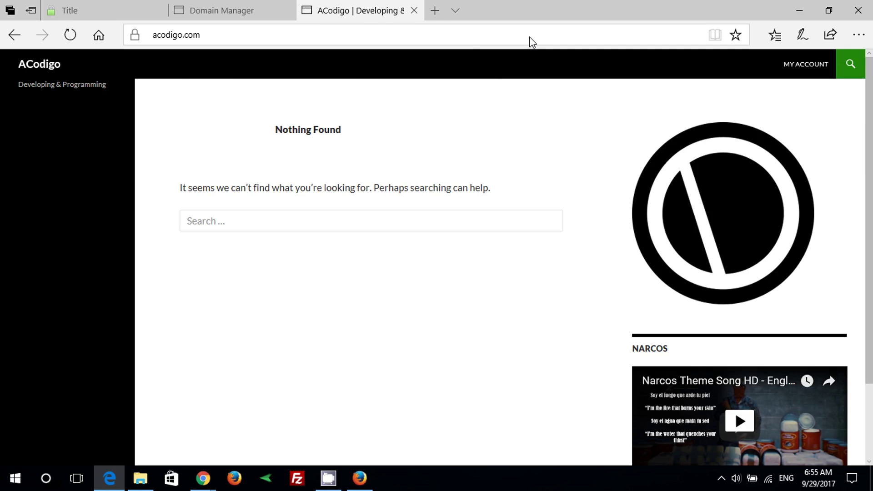
left_click(135, 38)
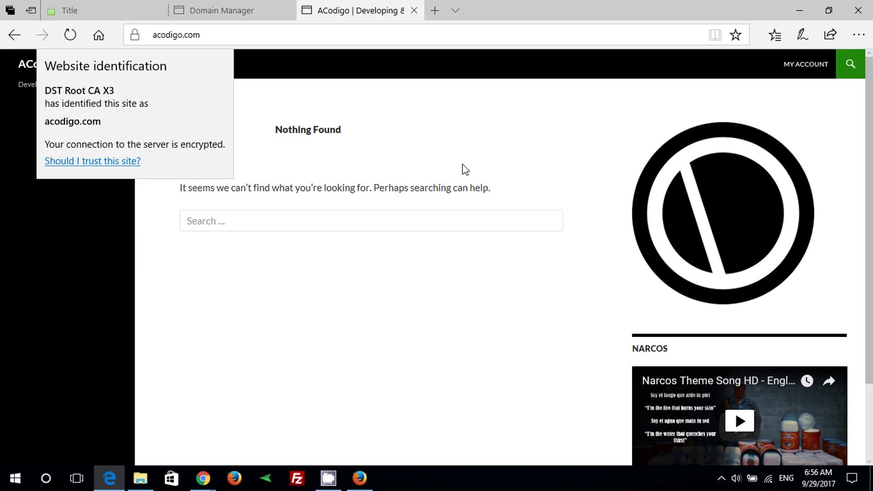
left_click(424, 324)
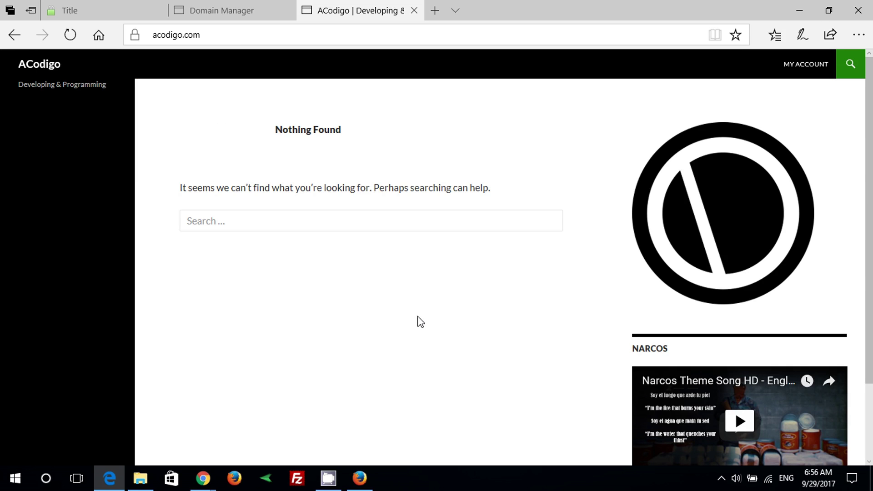